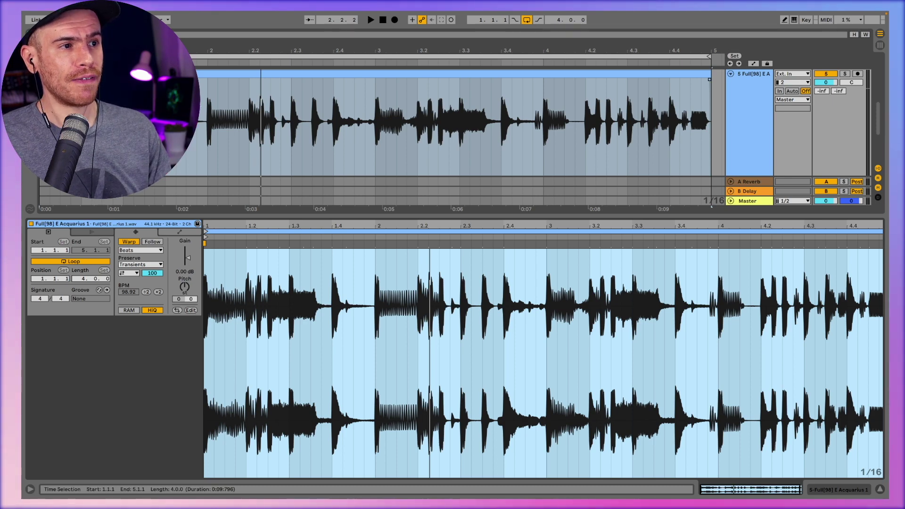
Play the drum loop and display its Clip-sourced Sample Offset envelope, still flat at zero
key(space)
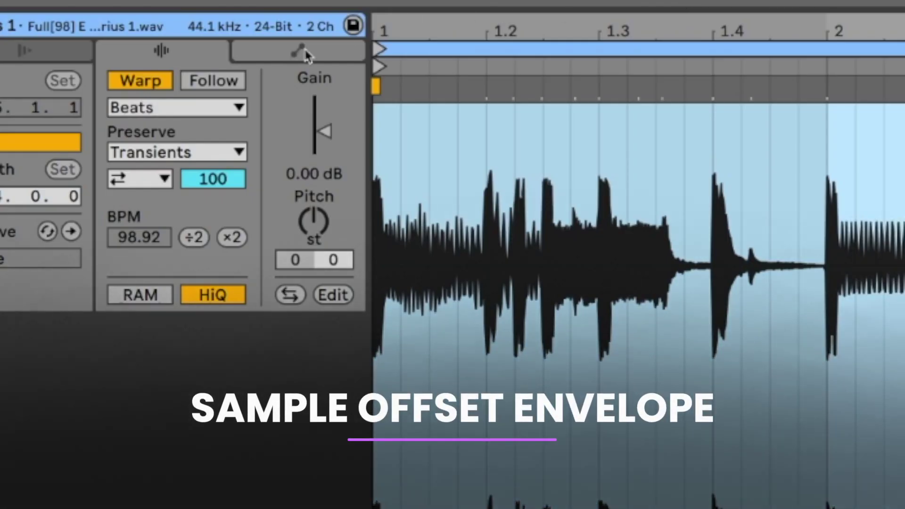
click(303, 54)
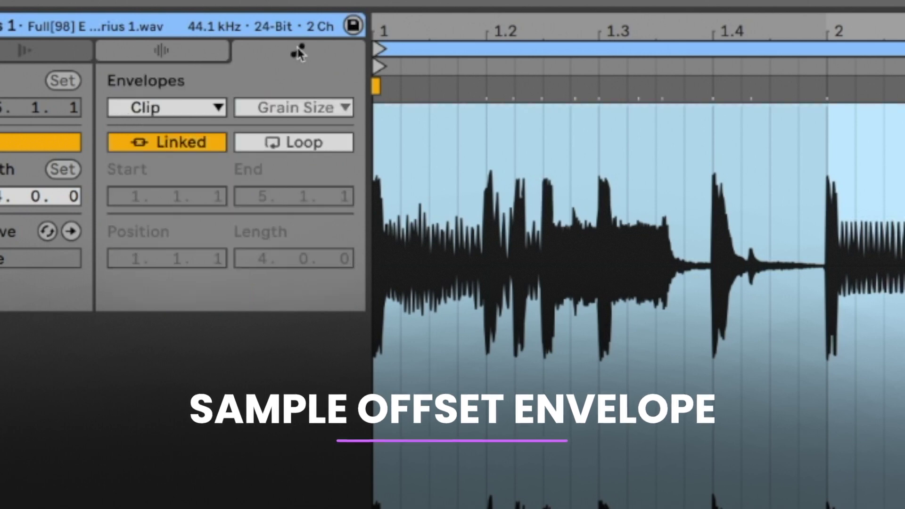
click(202, 112)
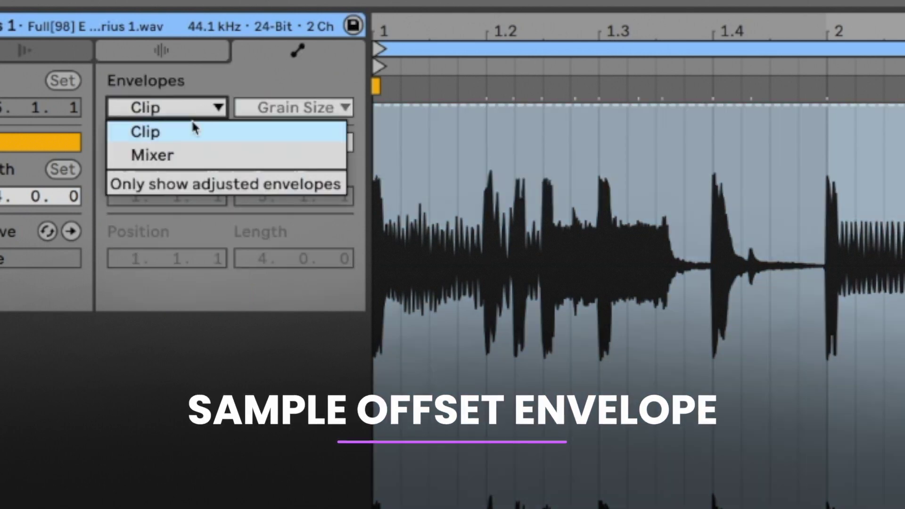
click(189, 133)
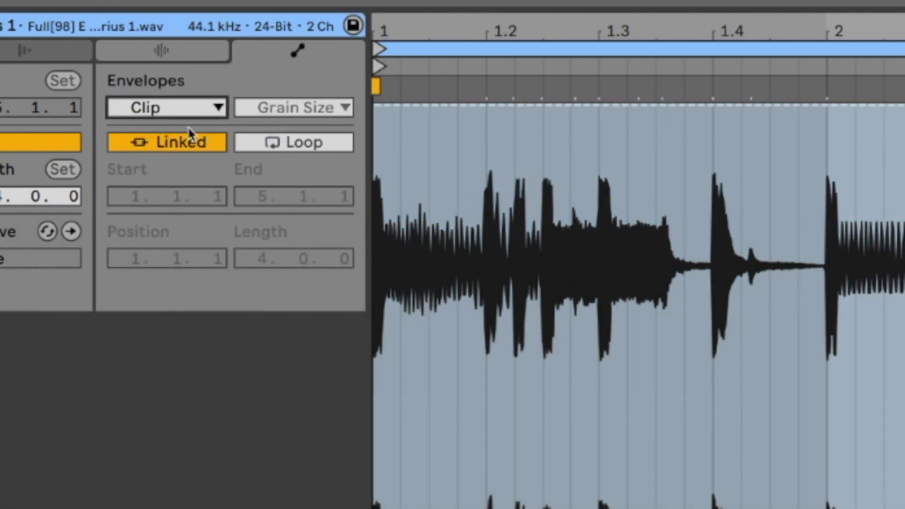
click(271, 113)
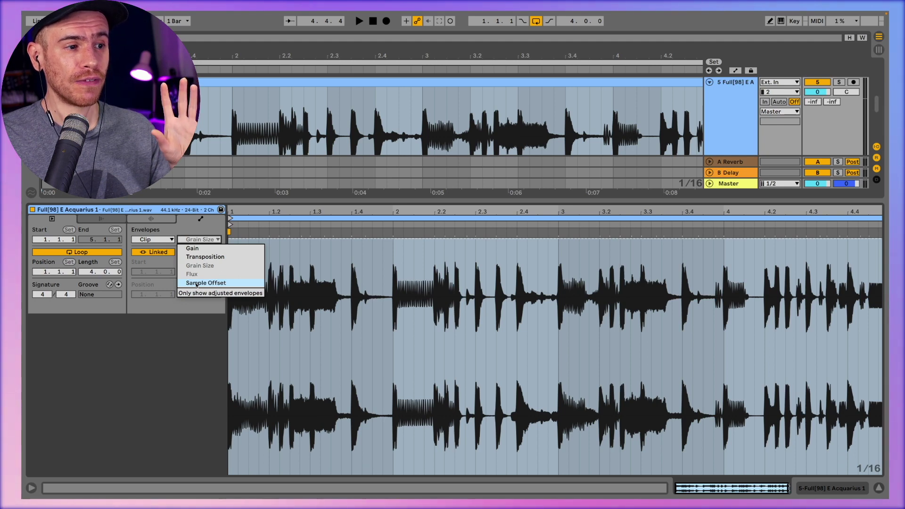
click(196, 283)
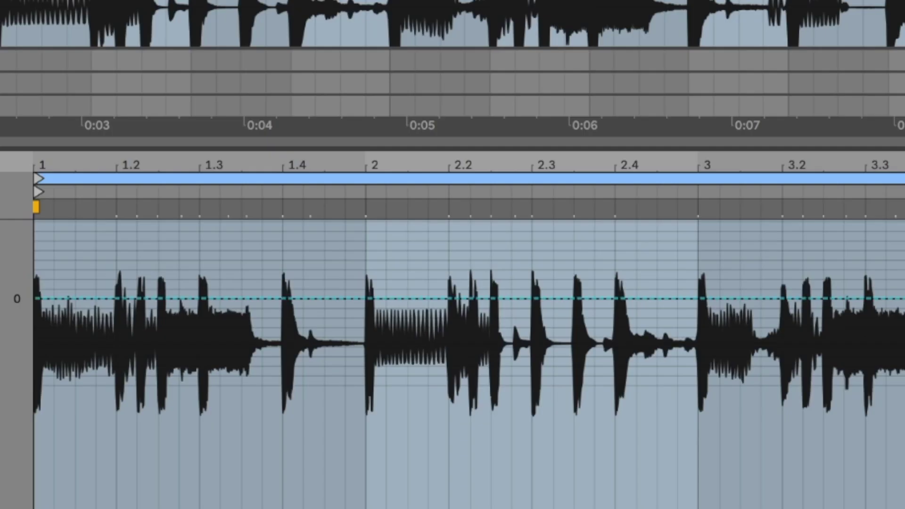
In Draw Mode, pencil Sample Offset steps from beat 1.4 to 2 and a small step near 2.2, auditioning
click(77, 361)
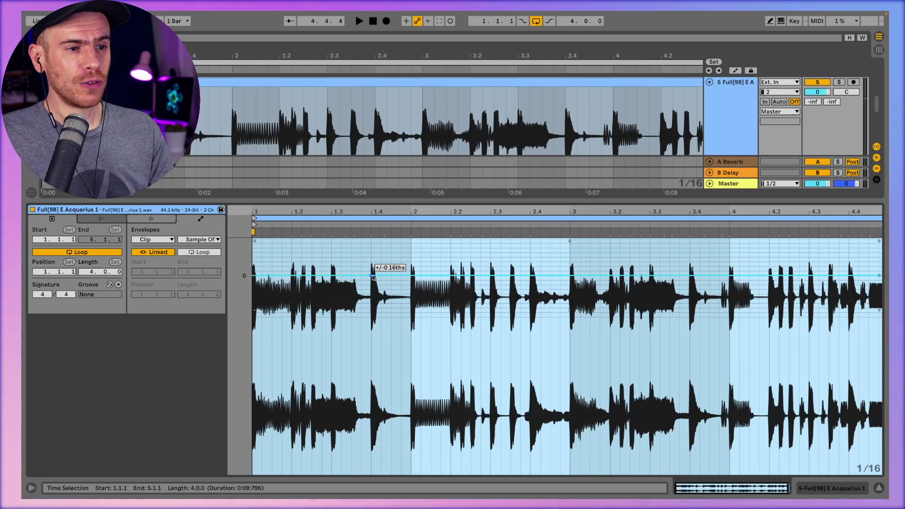
key(b)
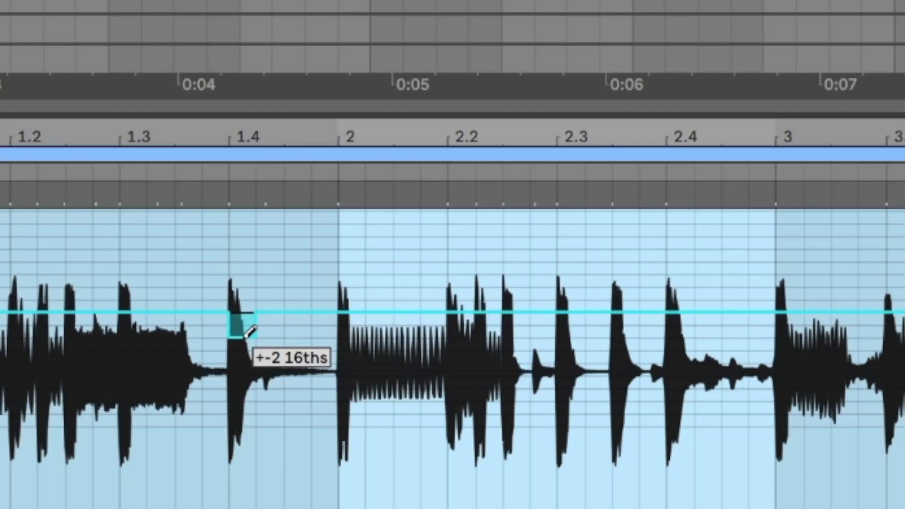
drag(245, 336, 265, 362)
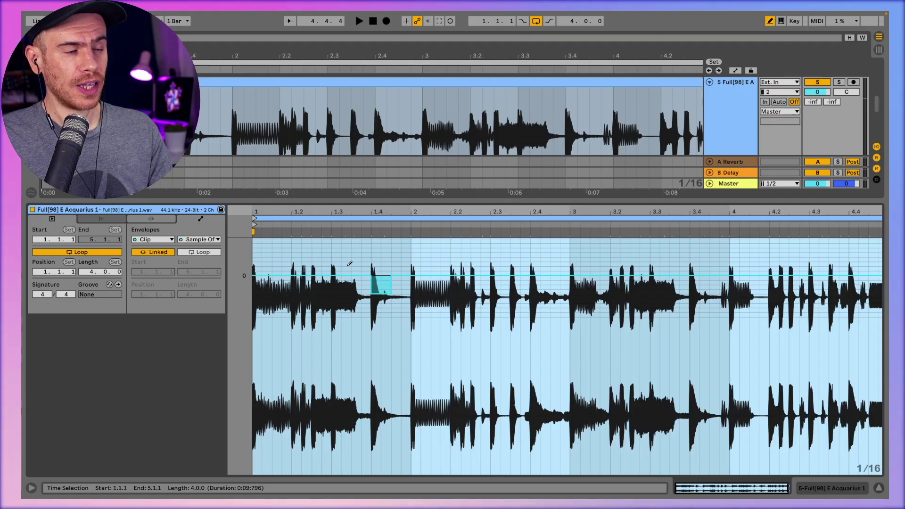
key(space)
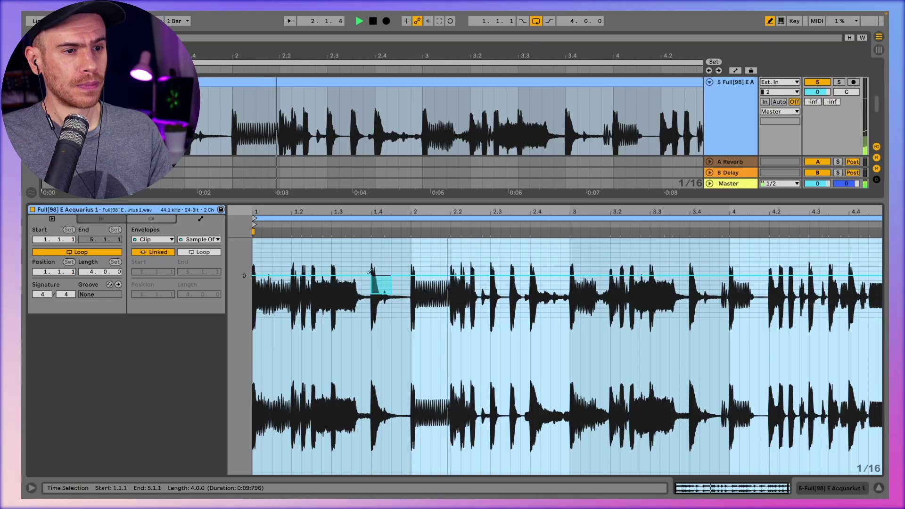
key(space)
drag(377, 279, 405, 309)
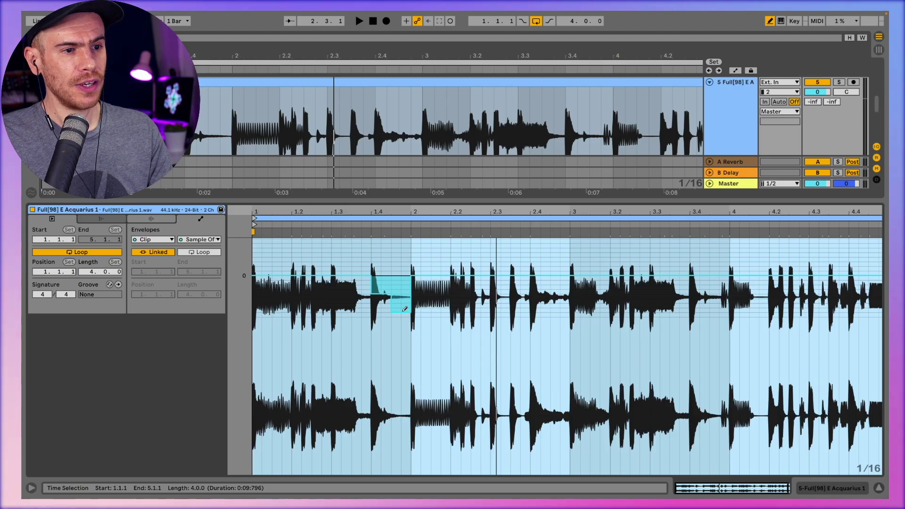
key(space)
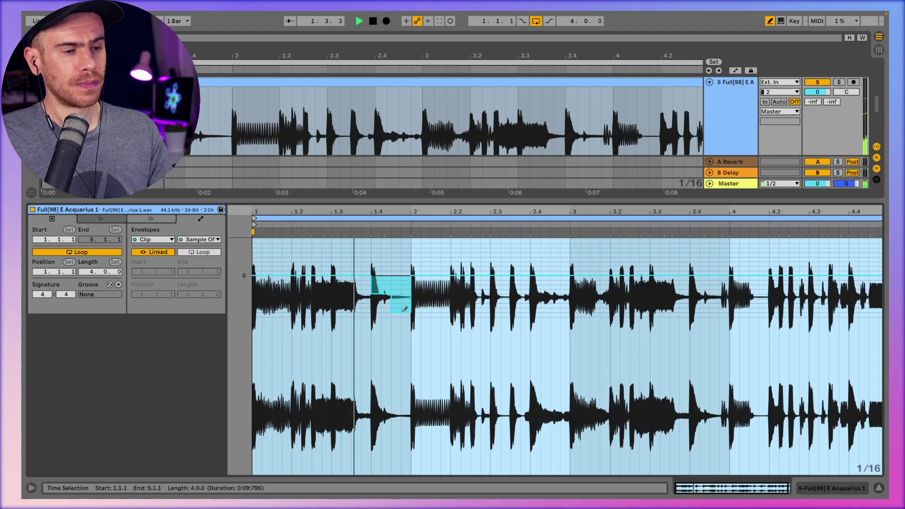
key(space)
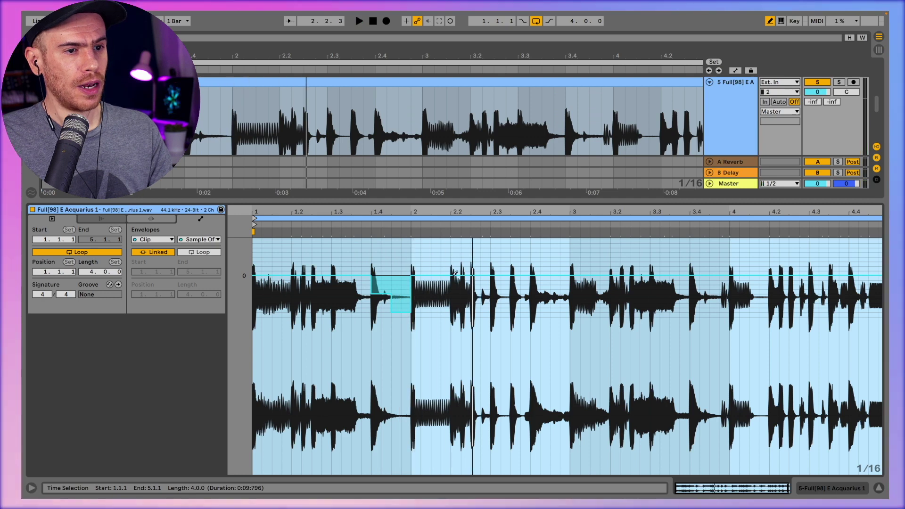
mouse_move(451, 277)
mouse_down()
mouse_move(504, 316)
mouse_move(514, 281)
mouse_up()
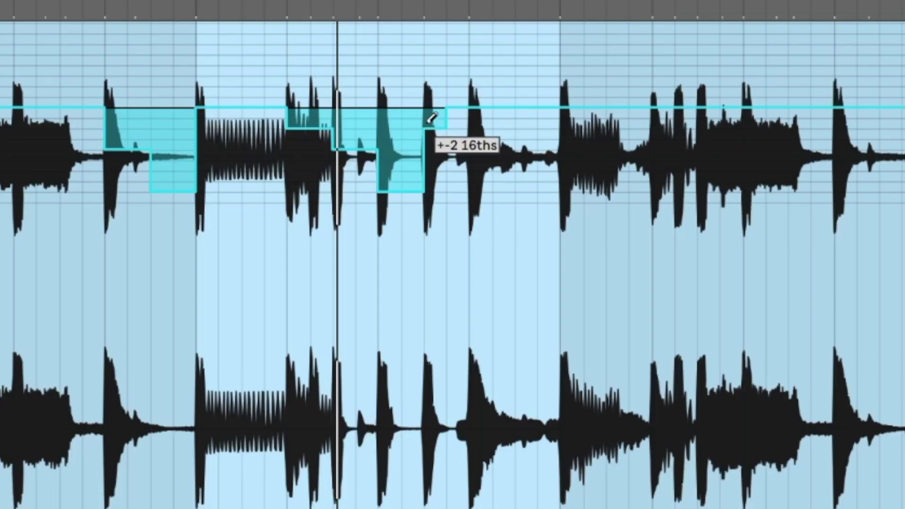
Flatten the stray offset step back to zero, leaving the envelope grid options unchanged
drag(431, 118, 431, 97)
right_click(433, 70)
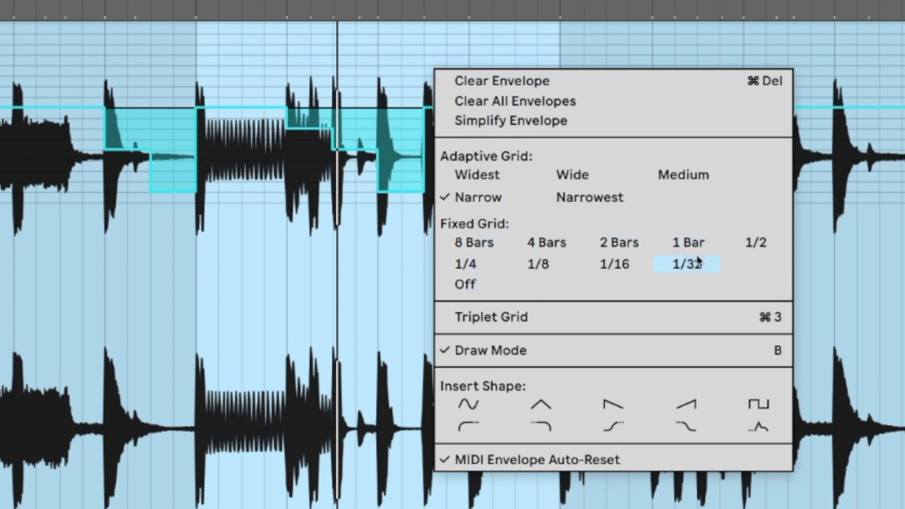
key(Escape)
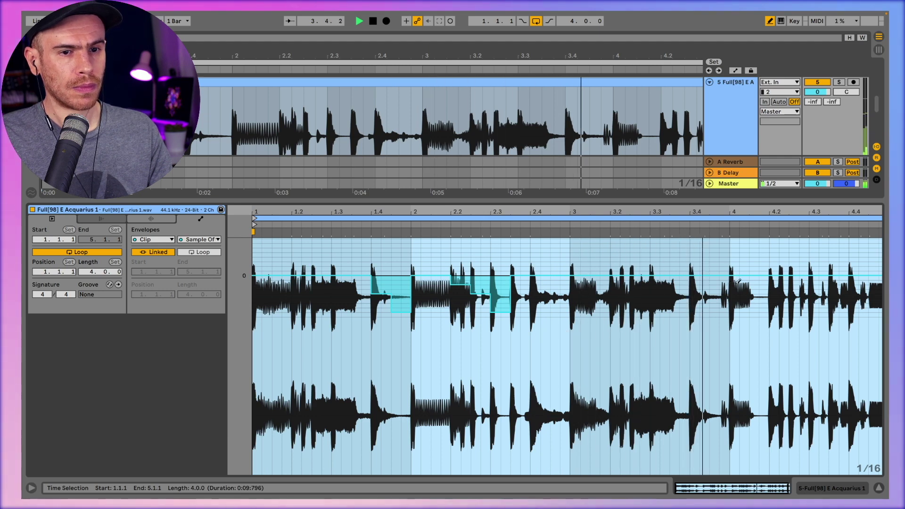
key(space)
Add and widen an offset step near 4.2, then play from a chosen point
click(769, 289)
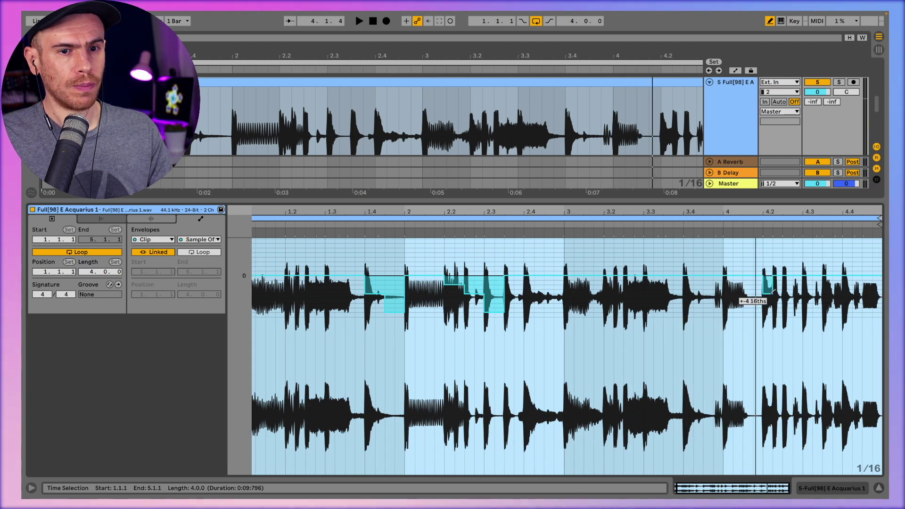
drag(773, 291, 804, 291)
click(679, 225)
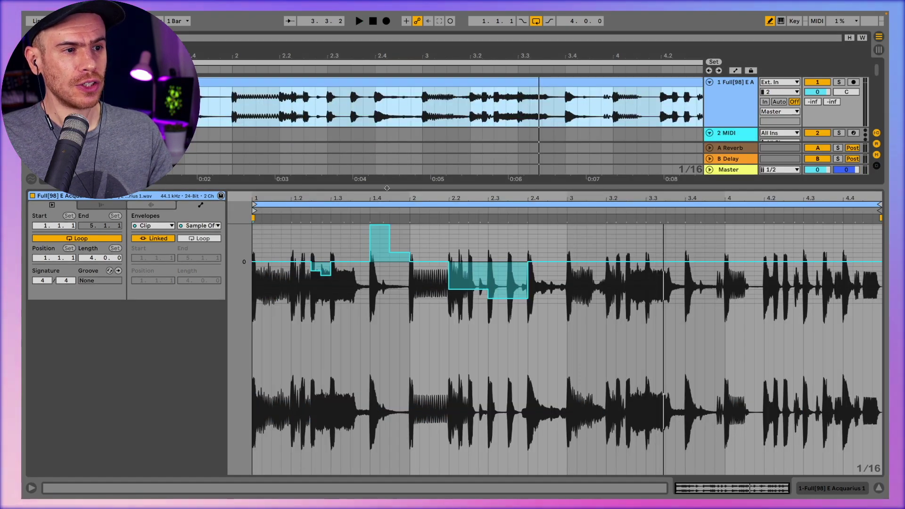
Delete the arrangement clip's tail from 4.2 to 5 and place the insert point at bar 4
key(space)
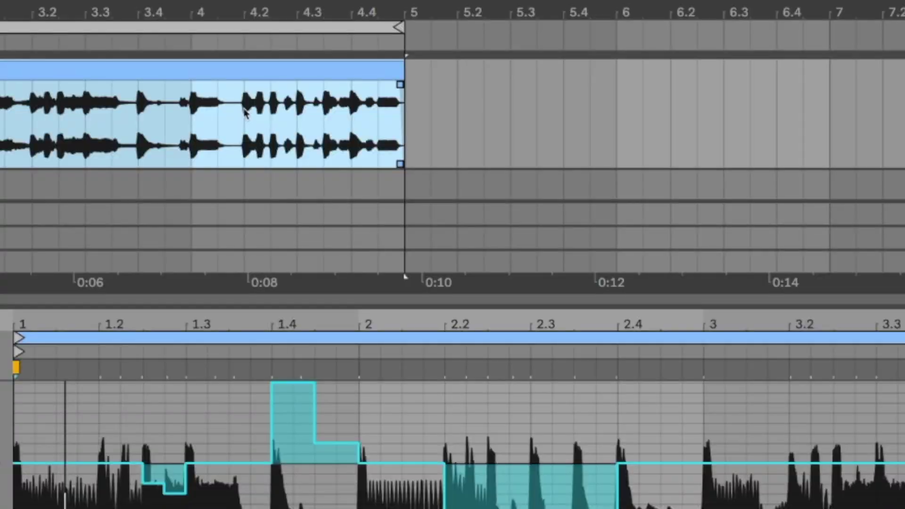
click(358, 102)
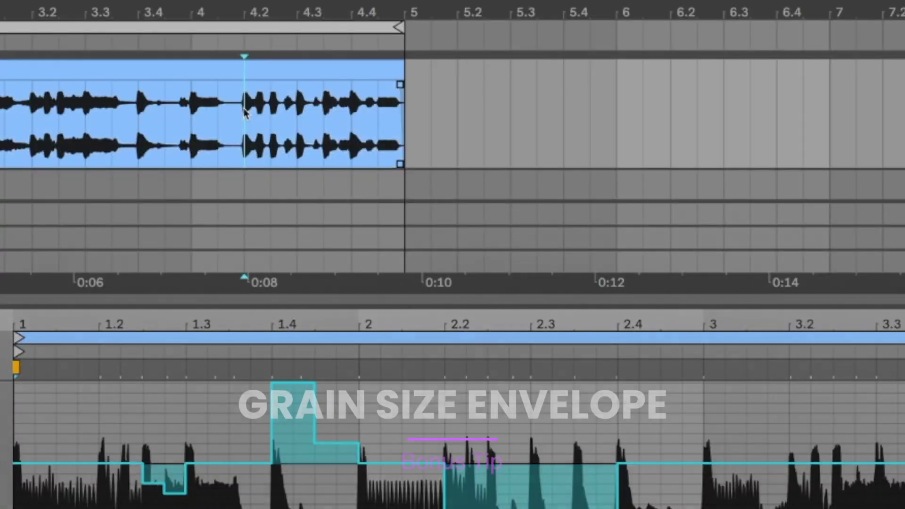
drag(244, 113, 373, 107)
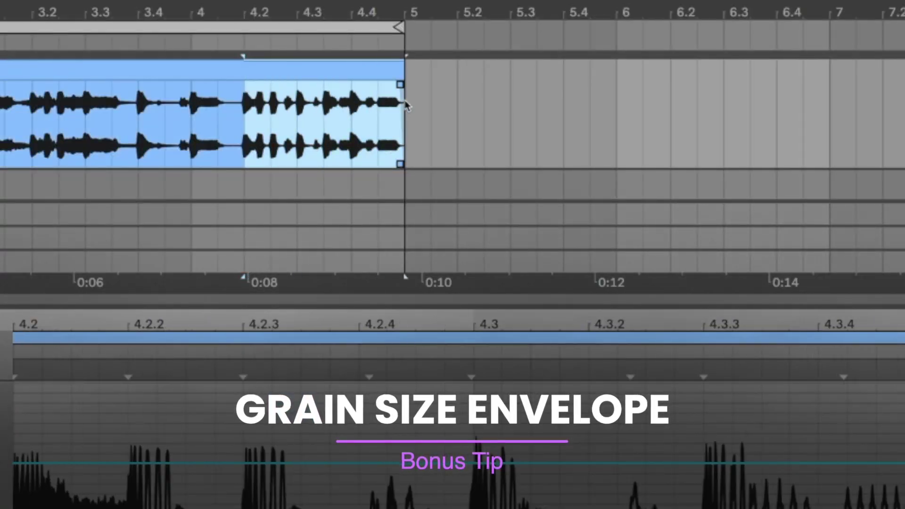
key(Delete)
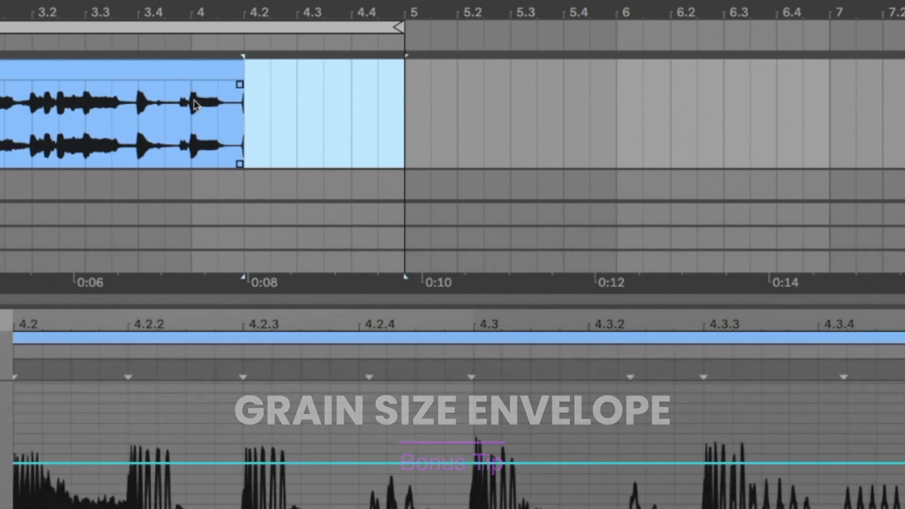
click(192, 106)
Split the clip at bar 4 and set the final hit's warp mode to Texture
key(ctrl+e)
click(219, 71)
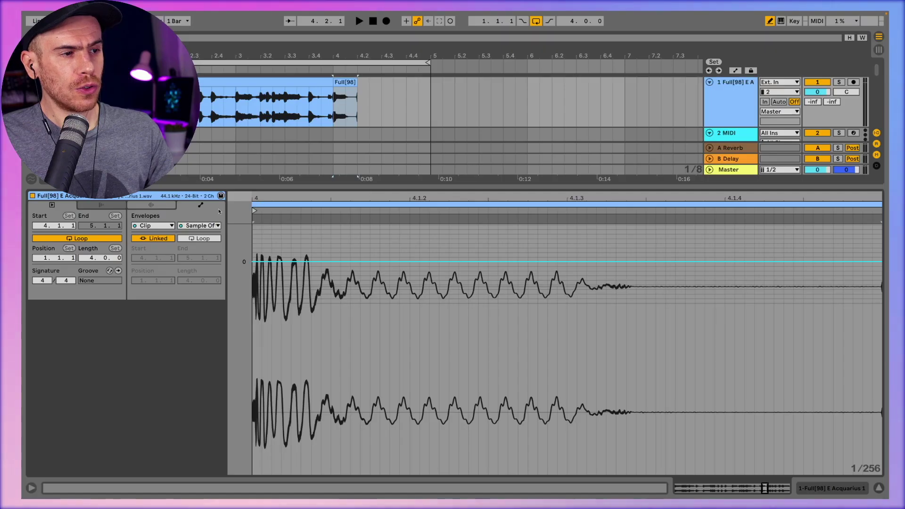
click(151, 205)
click(178, 68)
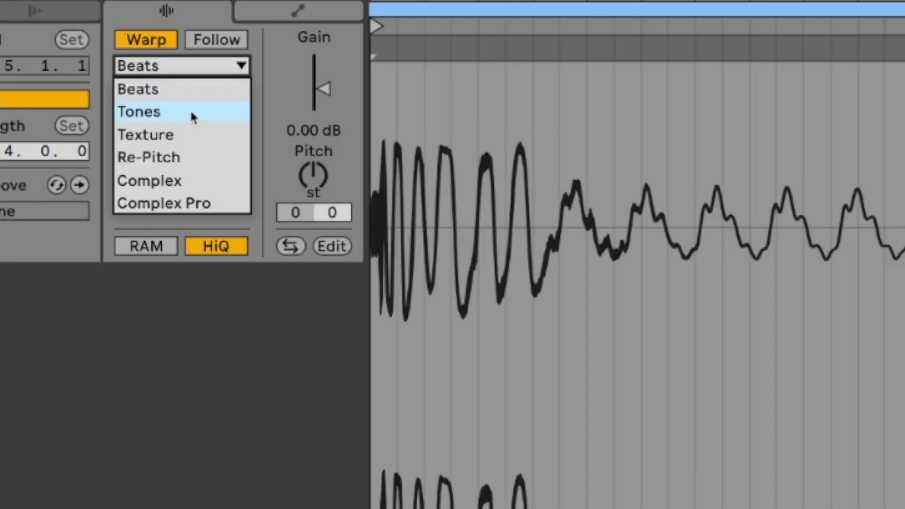
click(192, 136)
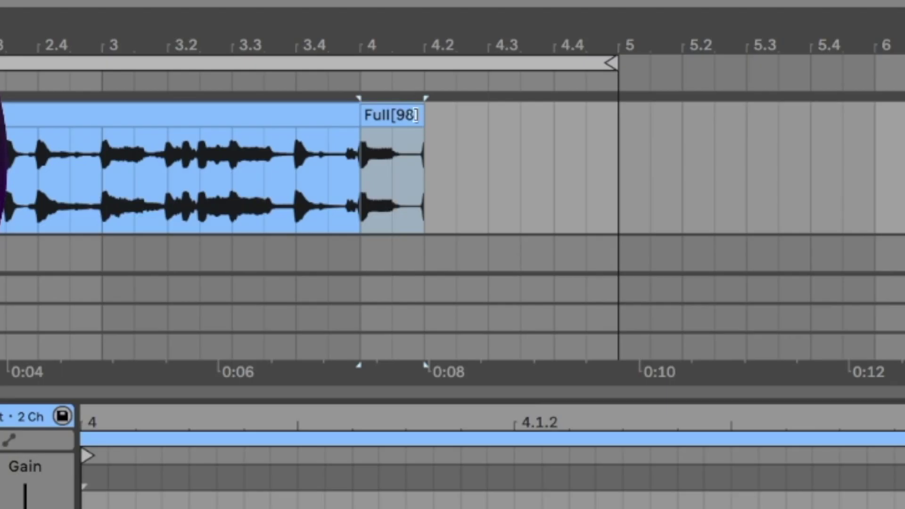
Stretch the final hit to about bar 5.3, with Grain Size 65 and Flux 39.06
drag(417, 115, 774, 117)
click(234, 115)
drag(220, 147, 220, 136)
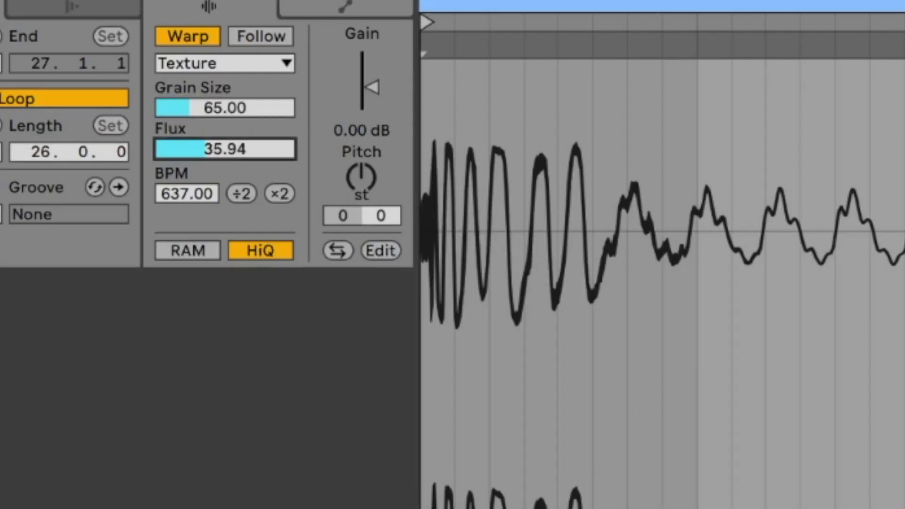
click(230, 66)
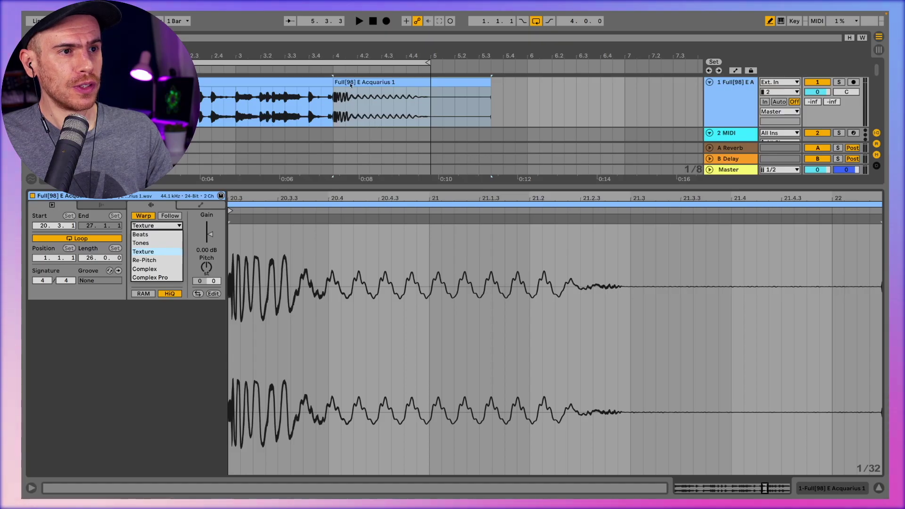
click(349, 83)
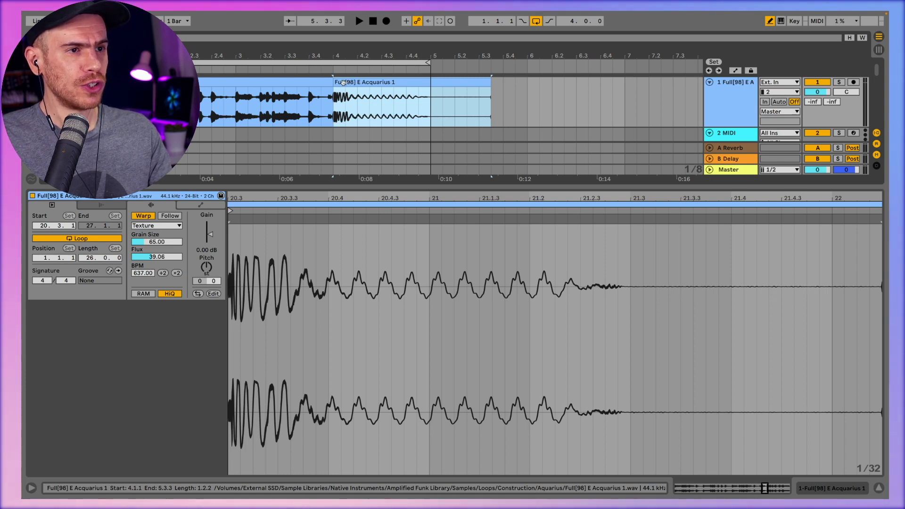
key(space)
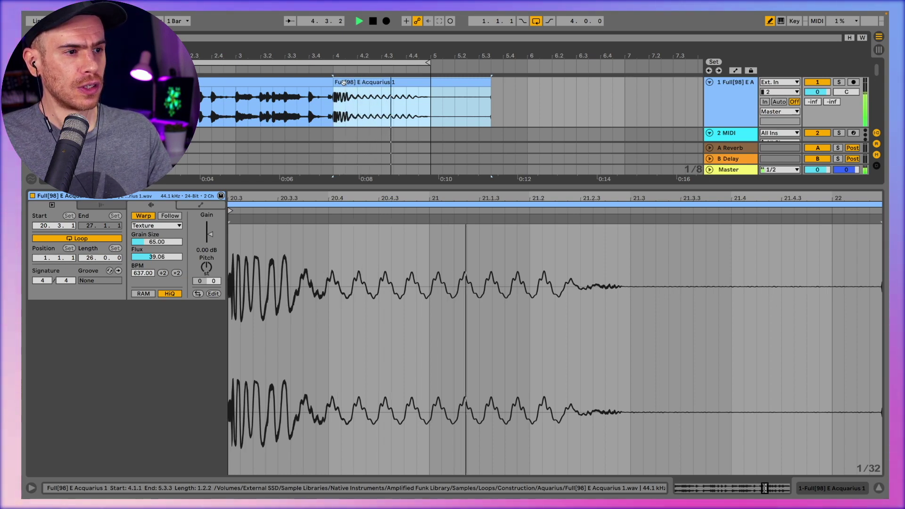
Duplicate and reverse the hit's 4–4.3 opening, then extend the reversed clip back to bar 4
drag(383, 89, 334, 87)
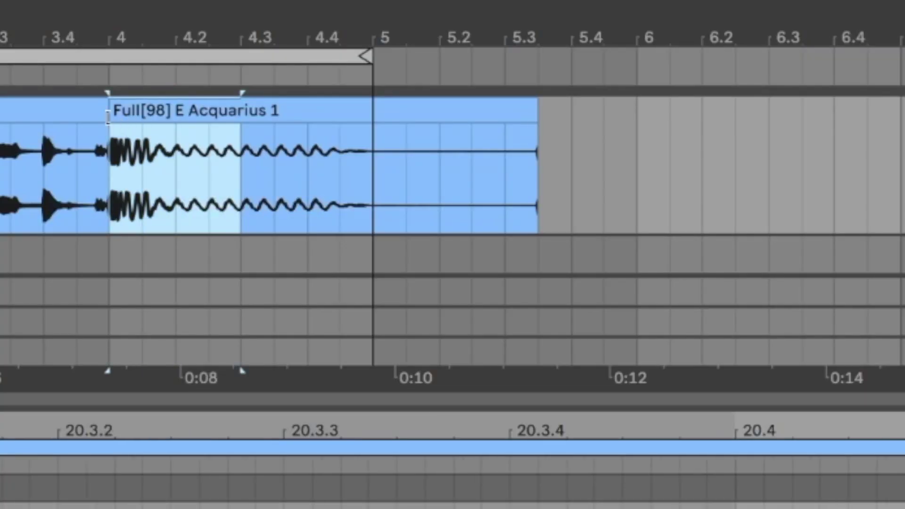
key(ctrl+d)
key(r)
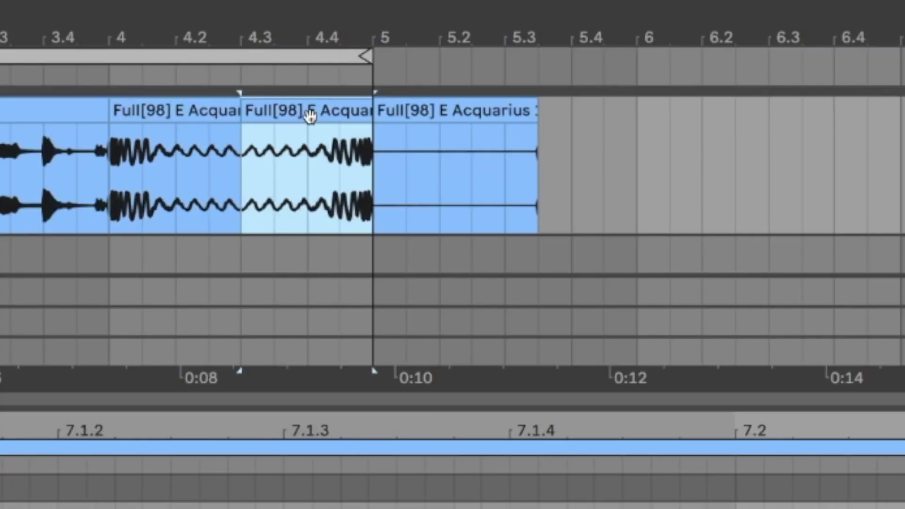
click(110, 170)
key(space)
drag(247, 112, 122, 113)
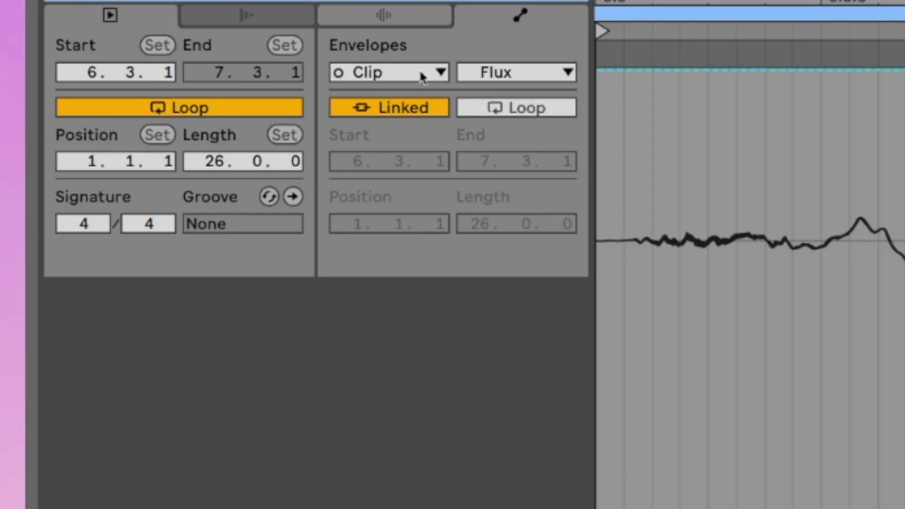
Show the reversed clip's Grain Size envelope and move its 100% breakpoint slightly earlier
click(422, 77)
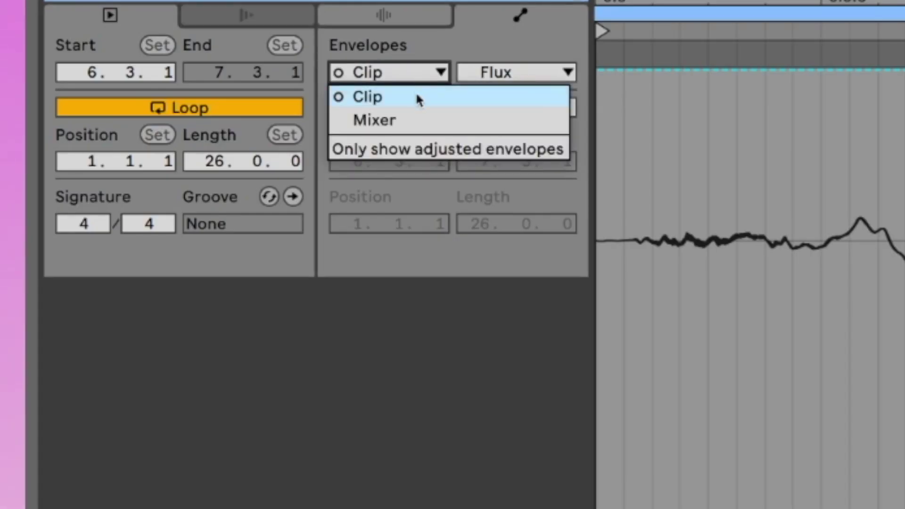
click(415, 94)
click(519, 73)
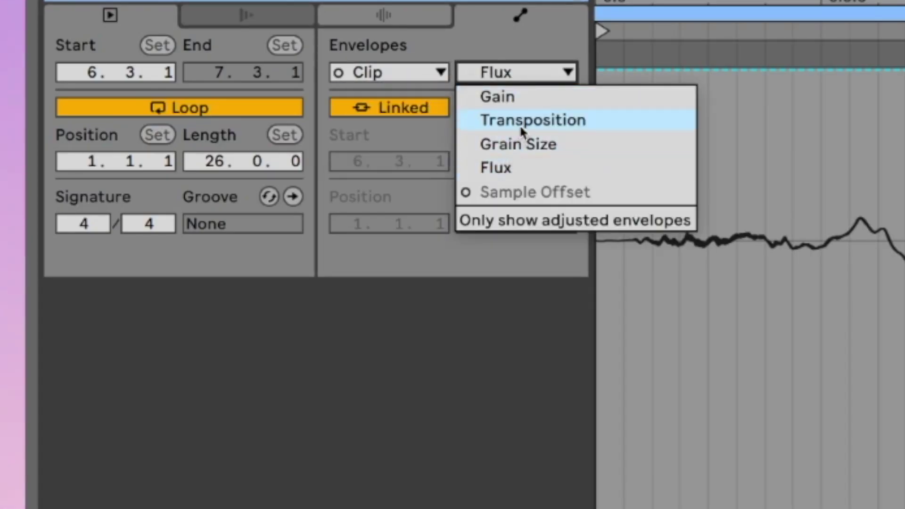
click(521, 142)
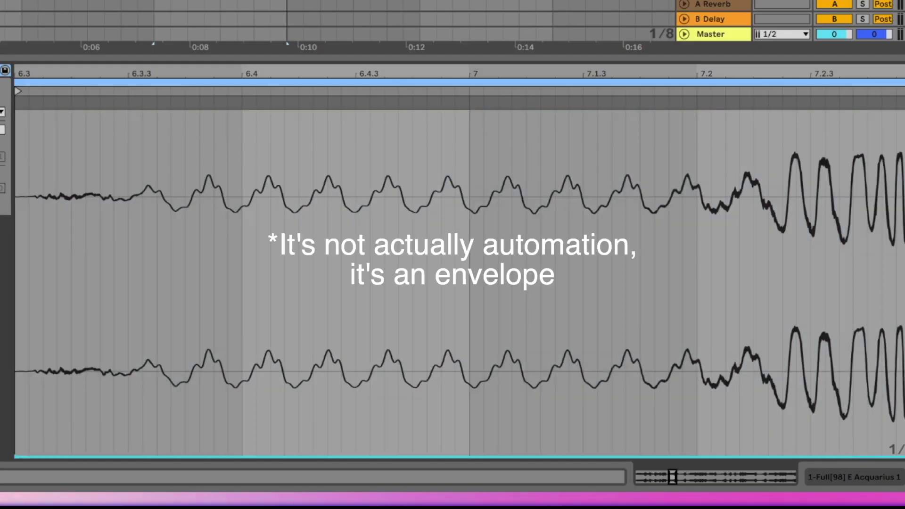
key(space)
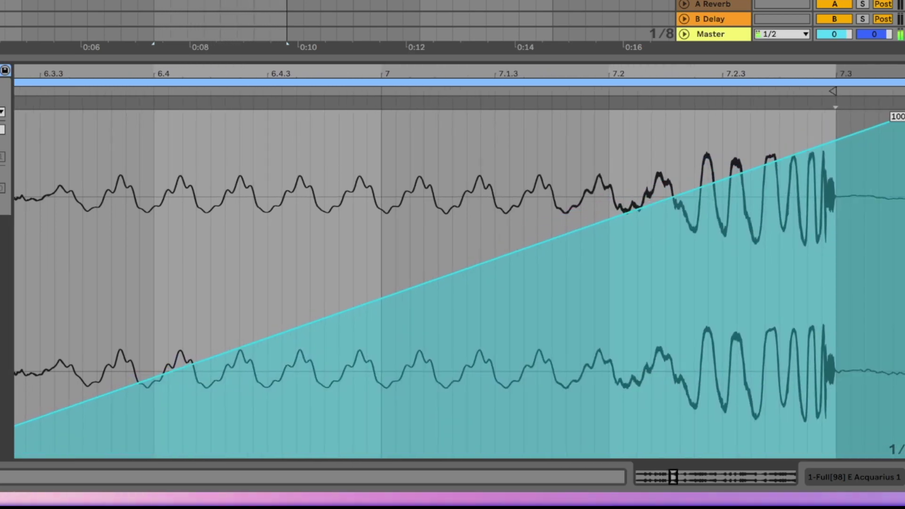
drag(890, 121, 805, 122)
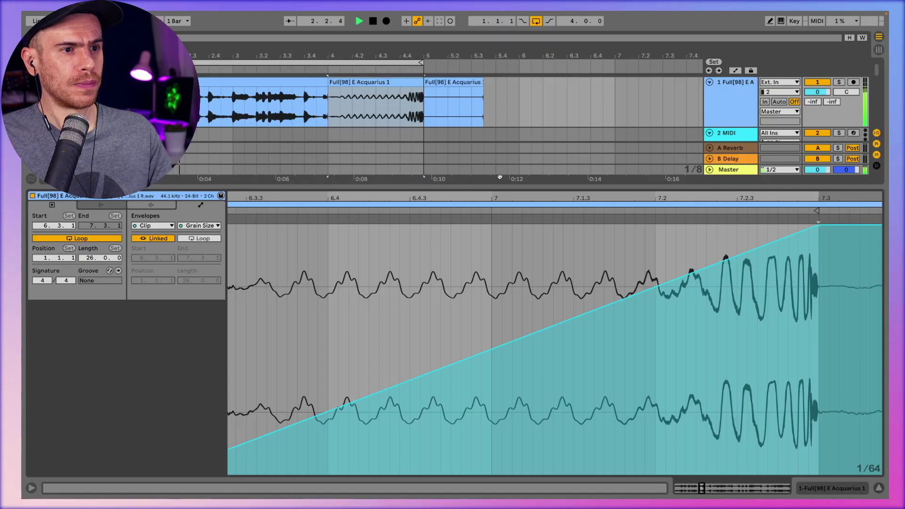
drag(415, 74, 410, 67)
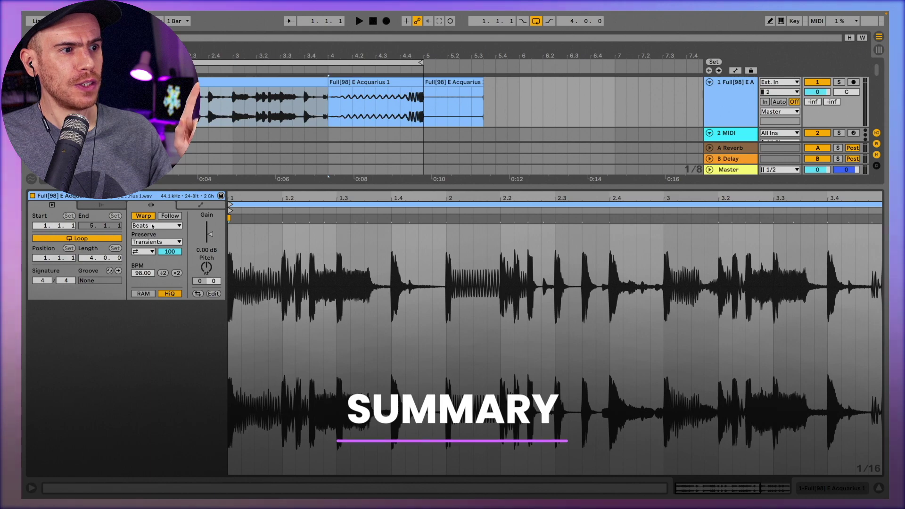
click(152, 226)
click(200, 205)
click(153, 226)
click(199, 226)
click(191, 270)
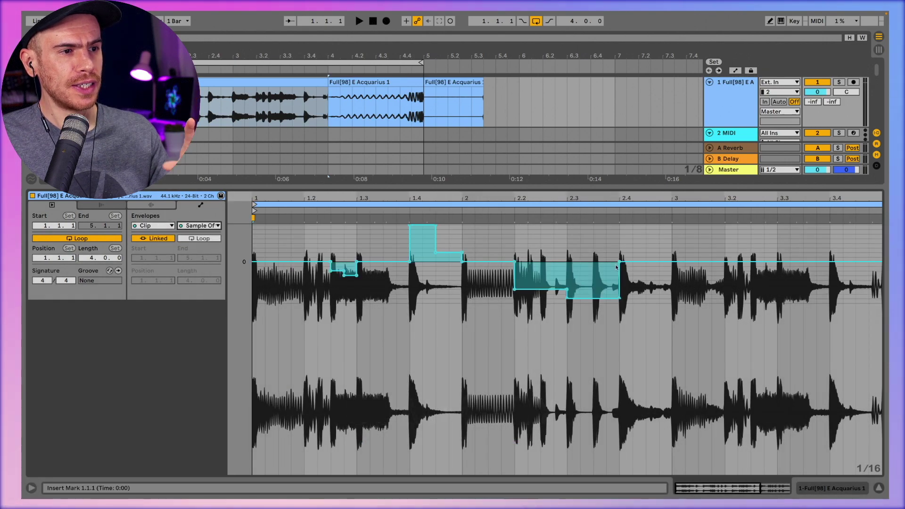
click(372, 83)
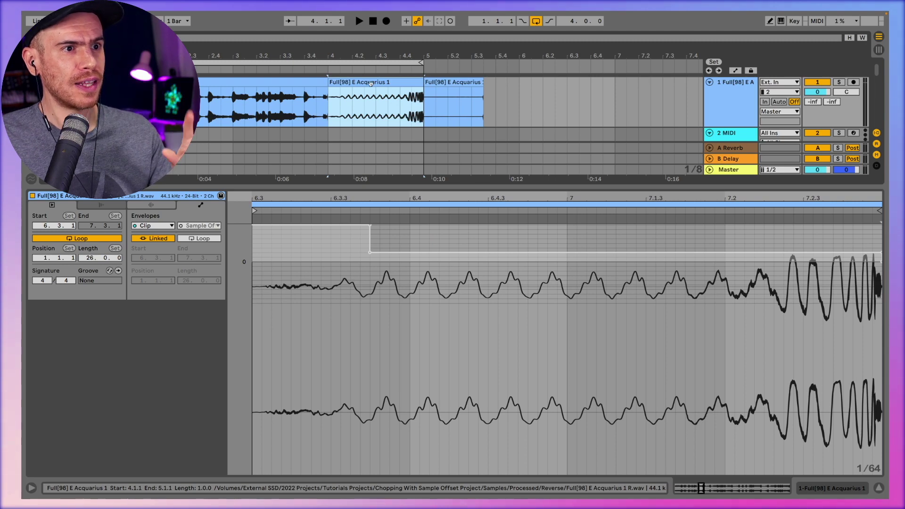
click(158, 206)
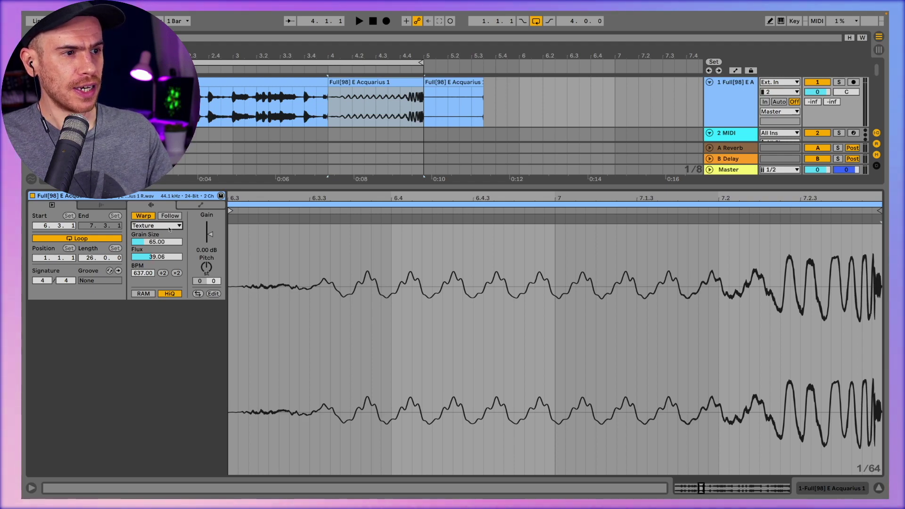
click(200, 205)
click(199, 225)
click(213, 251)
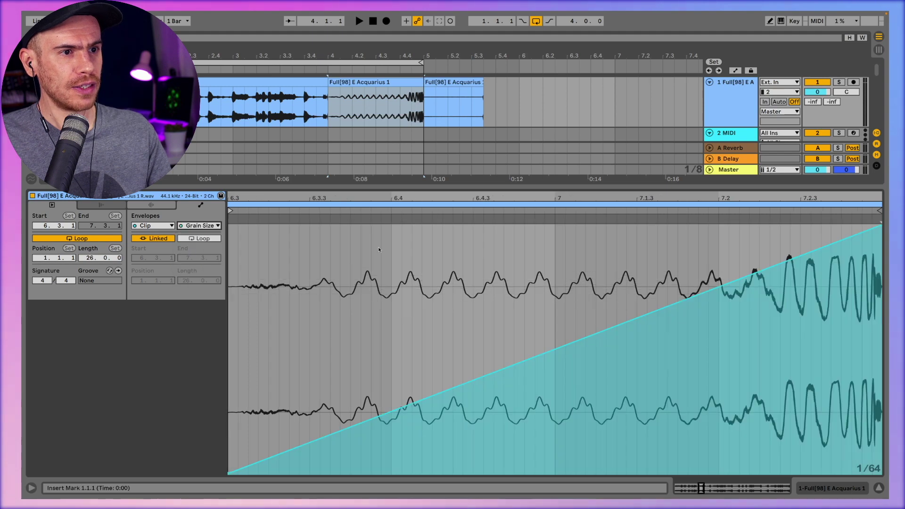